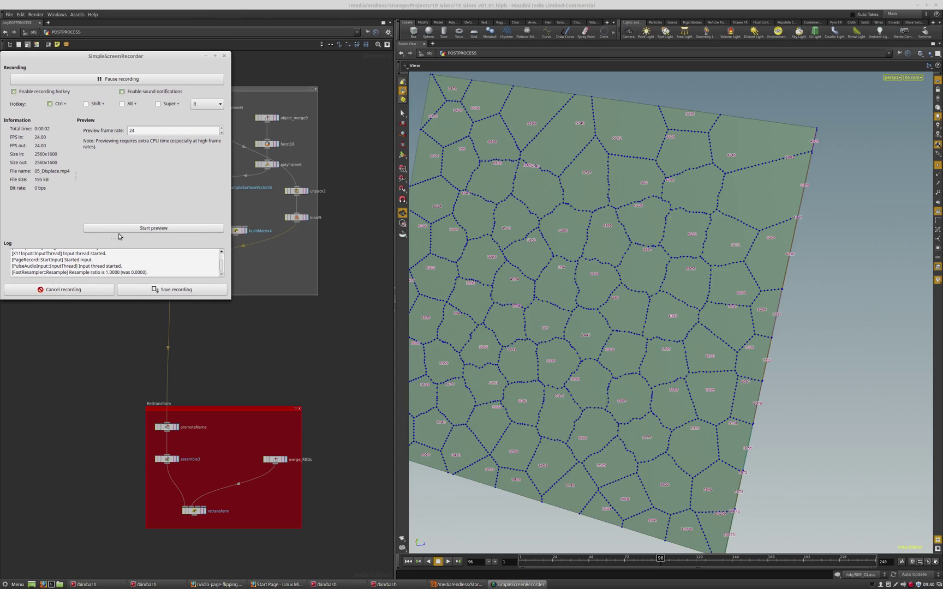
# Start SimpleScreenRecorder's live preview and minimize the recorder to reveal Houdini.
pyautogui.click(120, 229)
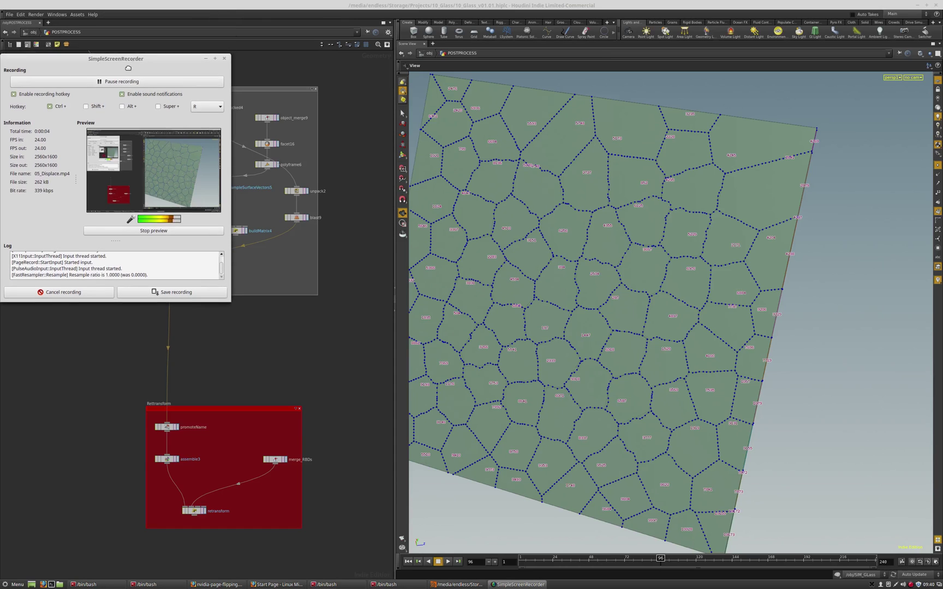
pyautogui.click(205, 58)
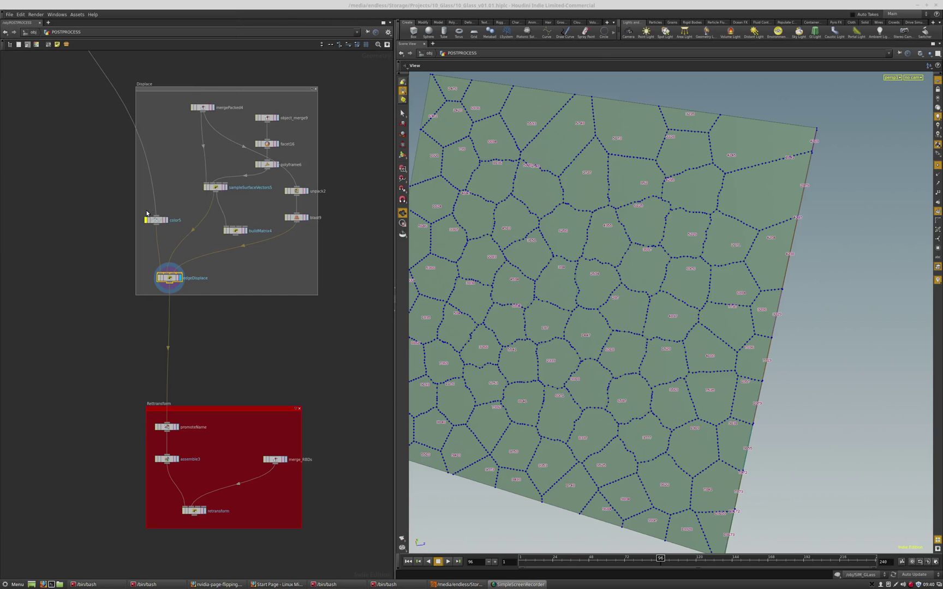
# Frame the Displace box's nodes in the network editor with the Voronoi glass grid squarely in view.
pyautogui.moveTo(214, 317); pyautogui.dragTo(228, 411, button='middle')
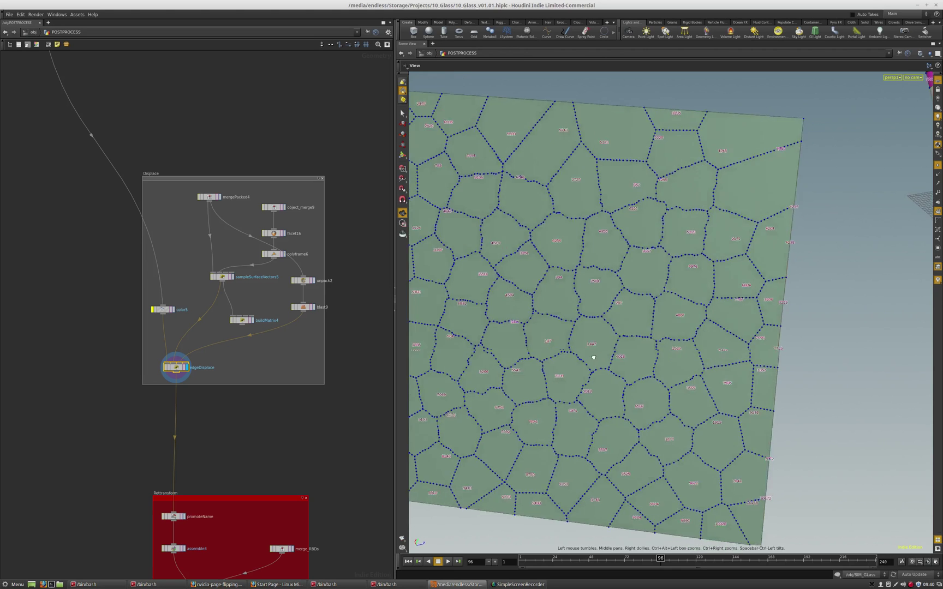
pyautogui.scroll(-5, 579, 375)
pyautogui.moveTo(638, 400); pyautogui.dragTo(610, 364, button='middle')
pyautogui.moveTo(611, 366); pyautogui.dragTo(600, 362)
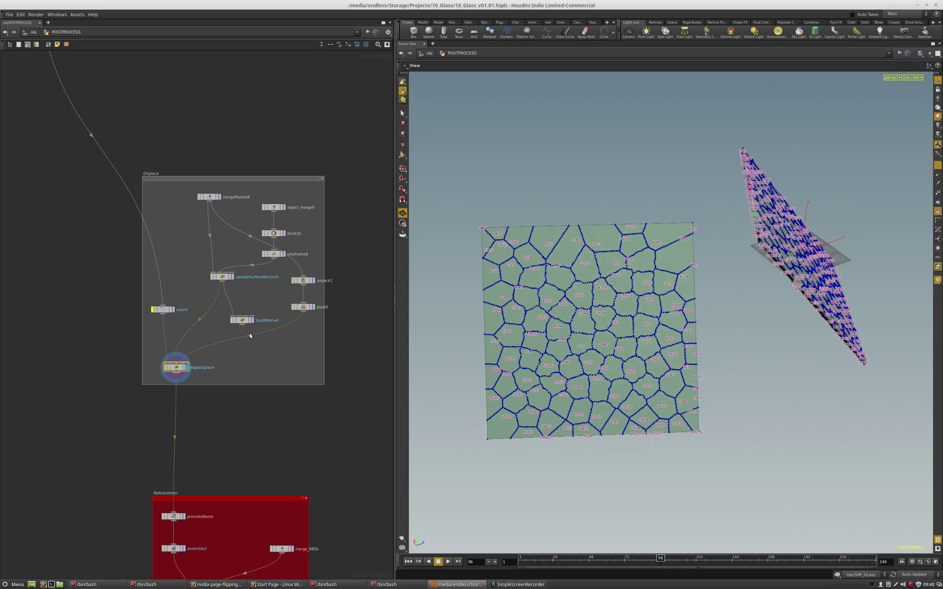
pyautogui.press('h')
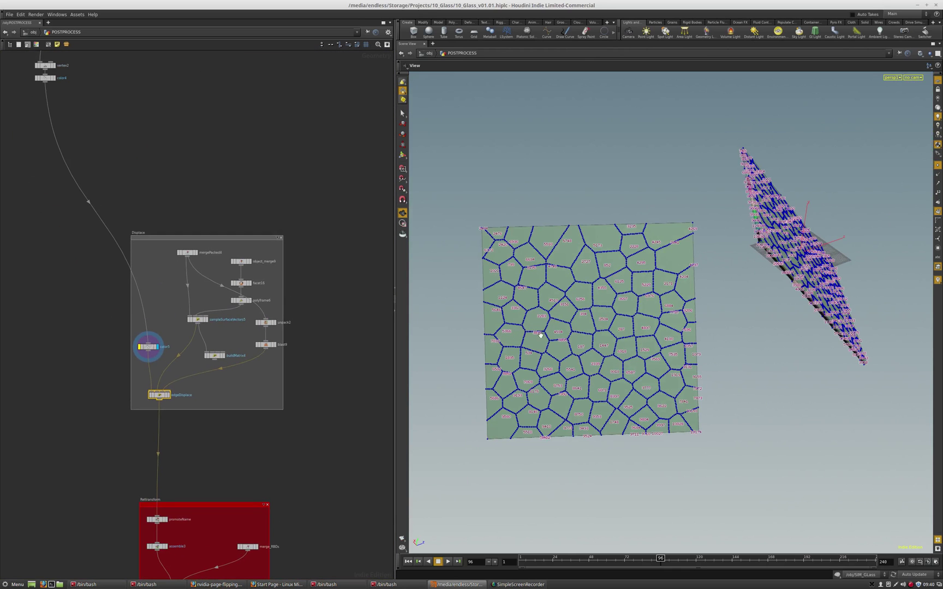
pyautogui.scroll(2, 593, 317)
pyautogui.scroll(4, 705, 301)
pyautogui.scroll(-1, 698, 360)
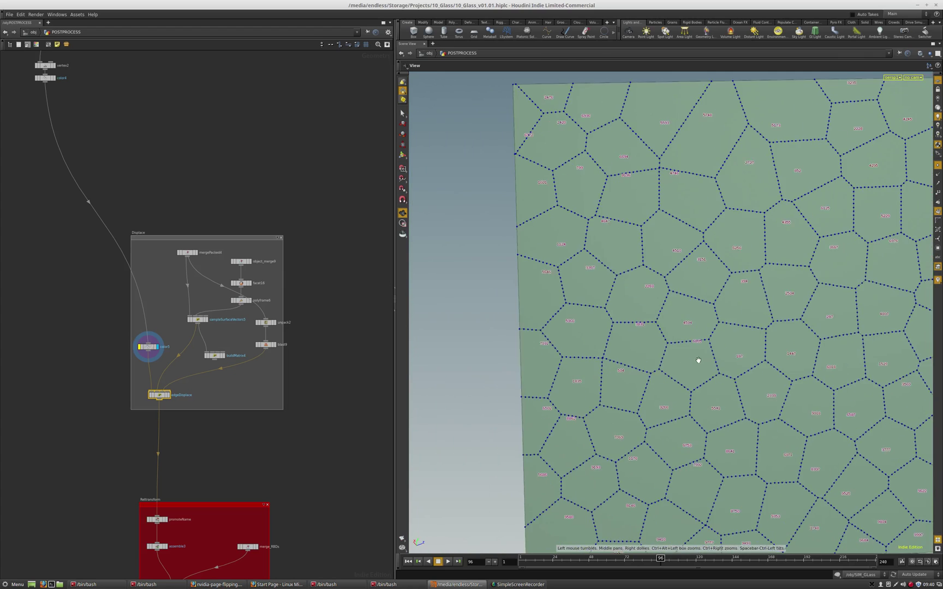
pyautogui.moveTo(677, 393); pyautogui.dragTo(531, 375, button='middle')
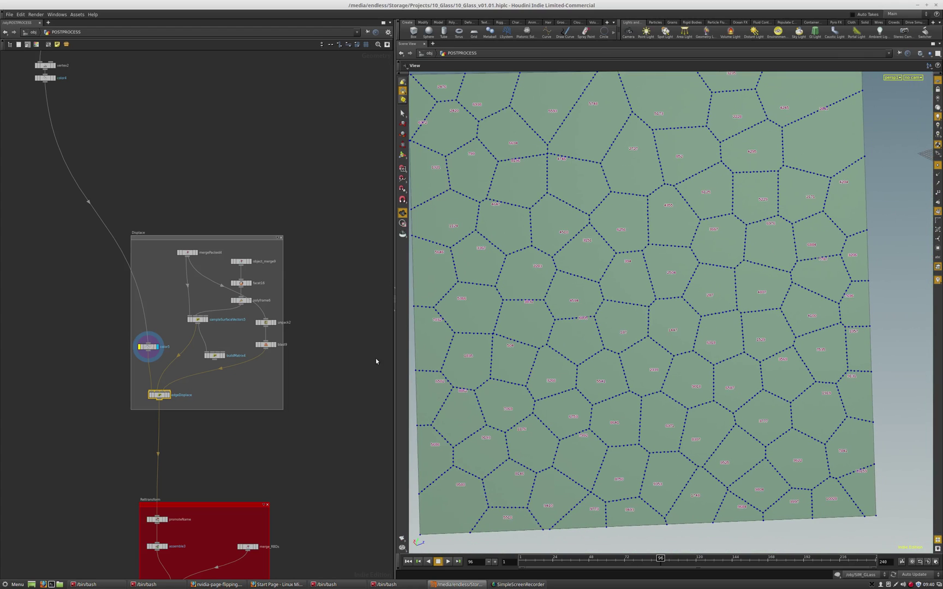
pyautogui.scroll(3, 162, 403)
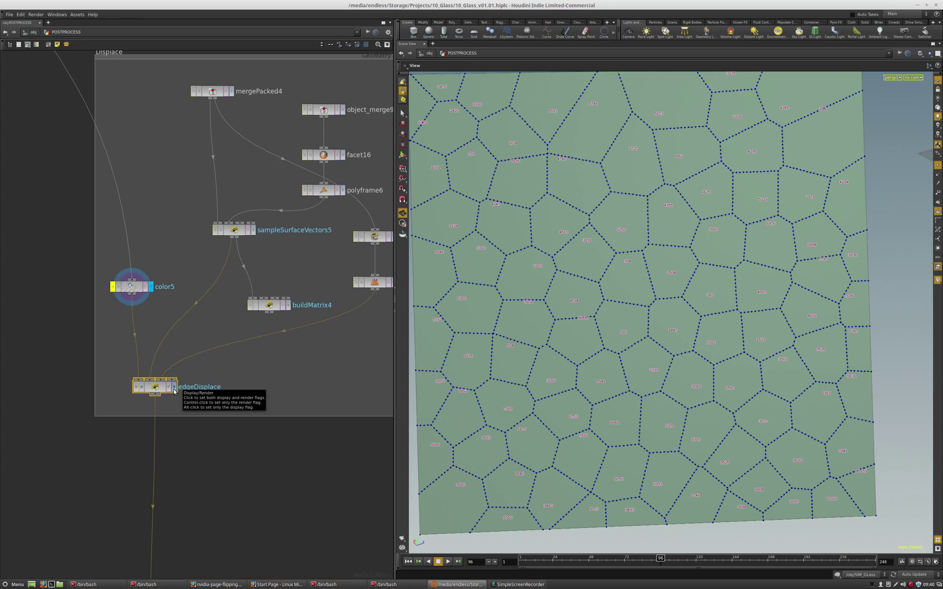
# Display edgeDisplace, mergePacked4, then object_merge9's numbered cell grid, and nudge object_merge9 up.
pyautogui.click(174, 390)
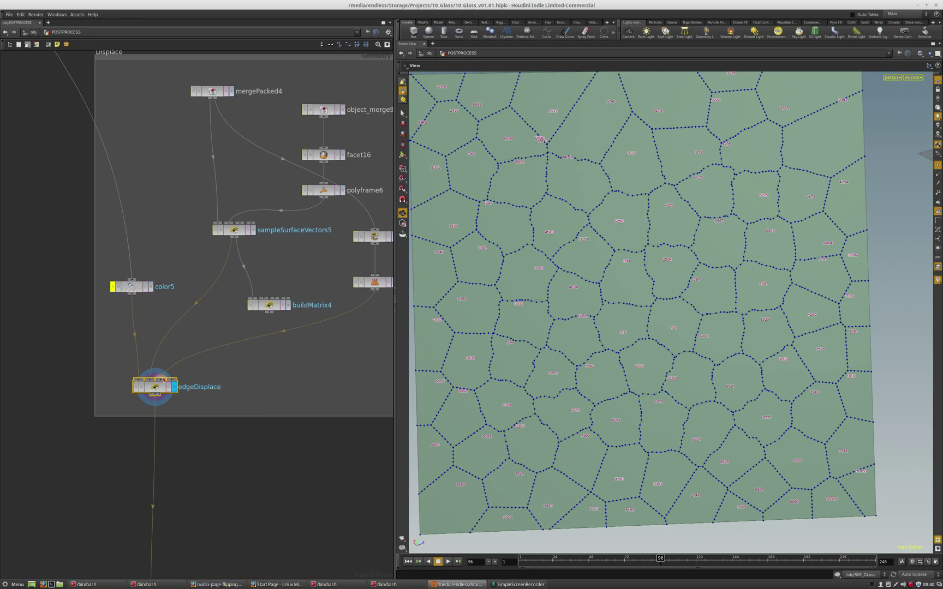
pyautogui.moveTo(191, 374); pyautogui.dragTo(181, 454, button='middle')
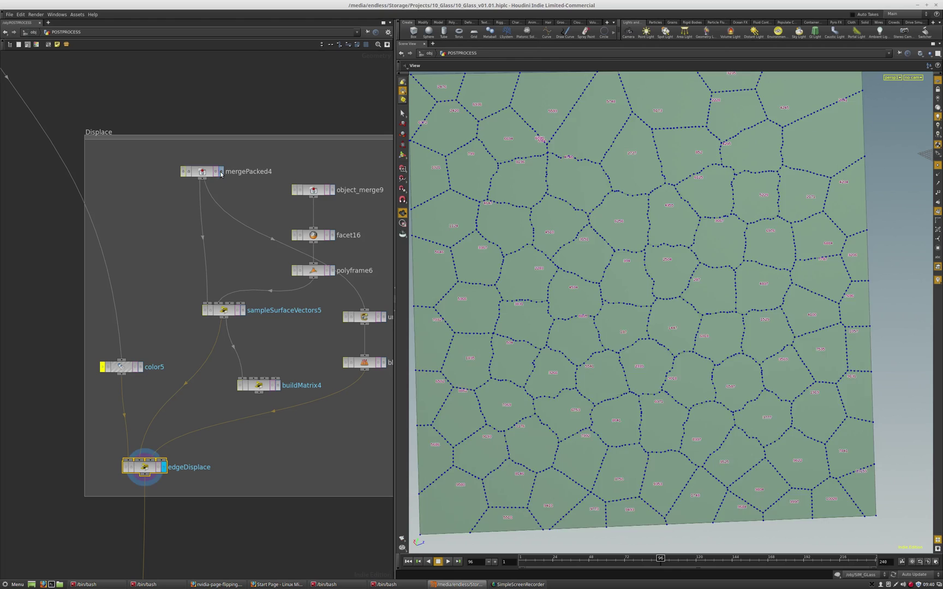
pyautogui.click(221, 172)
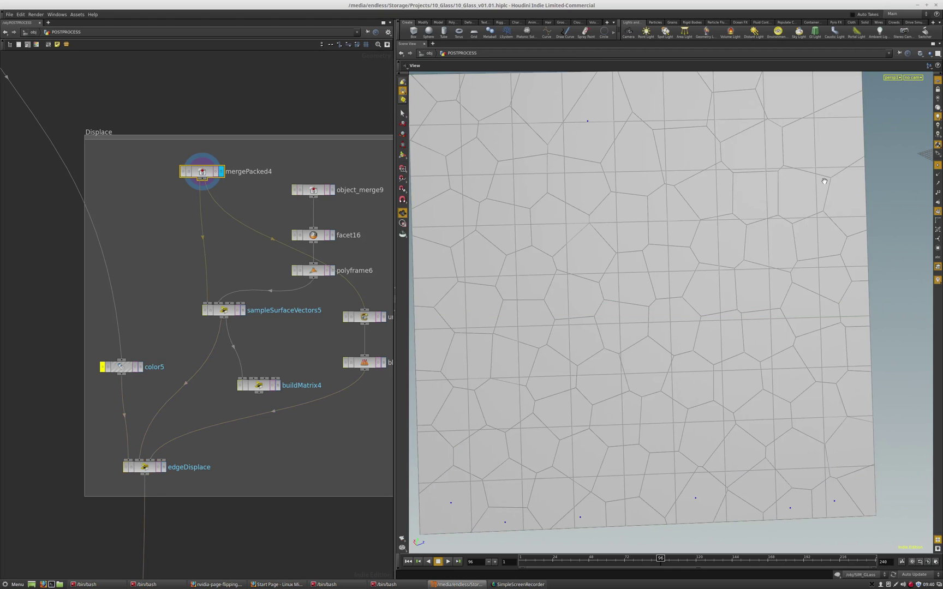
pyautogui.moveTo(824, 182); pyautogui.dragTo(591, 179)
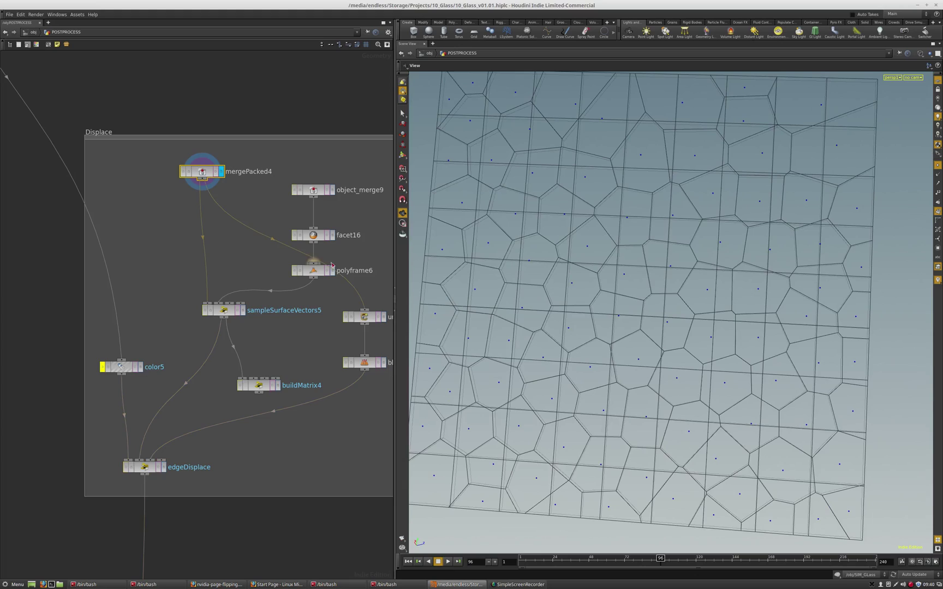
pyautogui.click(333, 190)
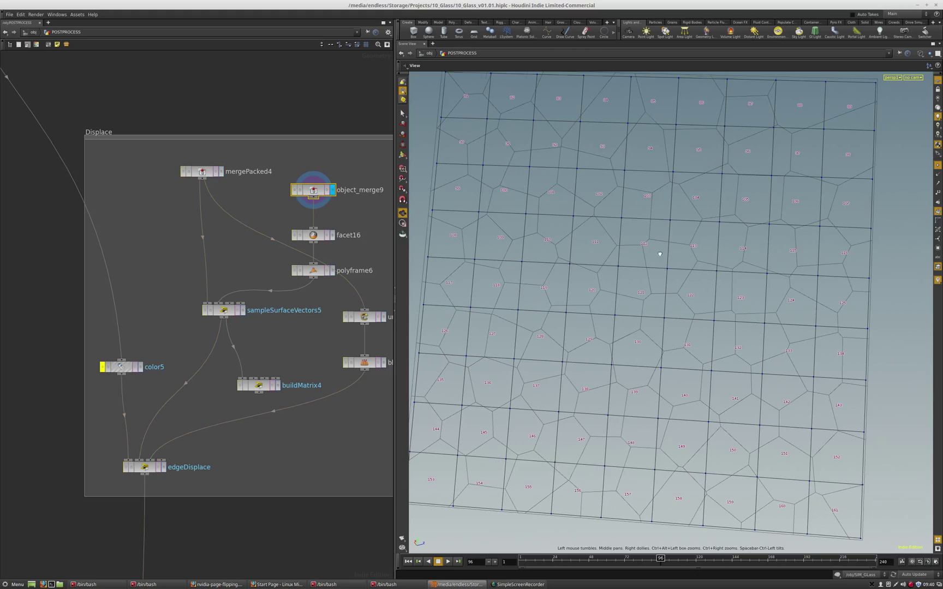
pyautogui.moveTo(660, 255); pyautogui.dragTo(677, 226)
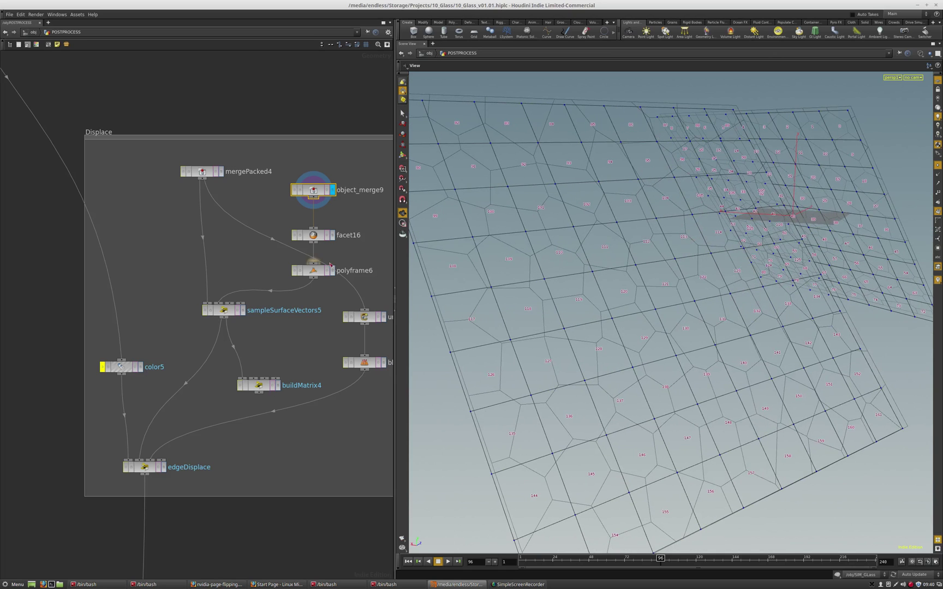
pyautogui.moveTo(322, 192); pyautogui.dragTo(322, 176)
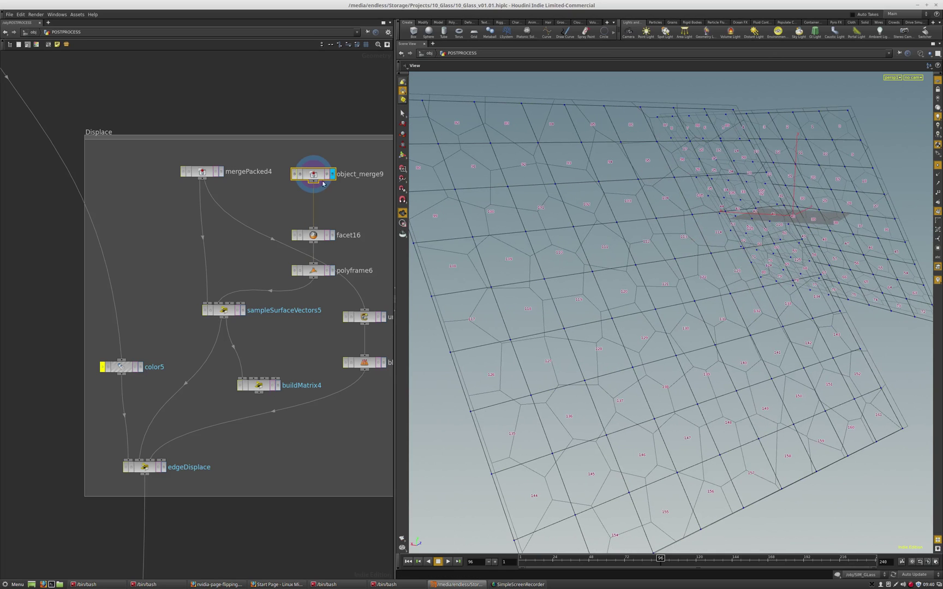
# Display polyframe6's frames in a floating parameter pane, then show sampleSurfaceVectors5's Attribute Wrangle.
pyautogui.click(333, 270)
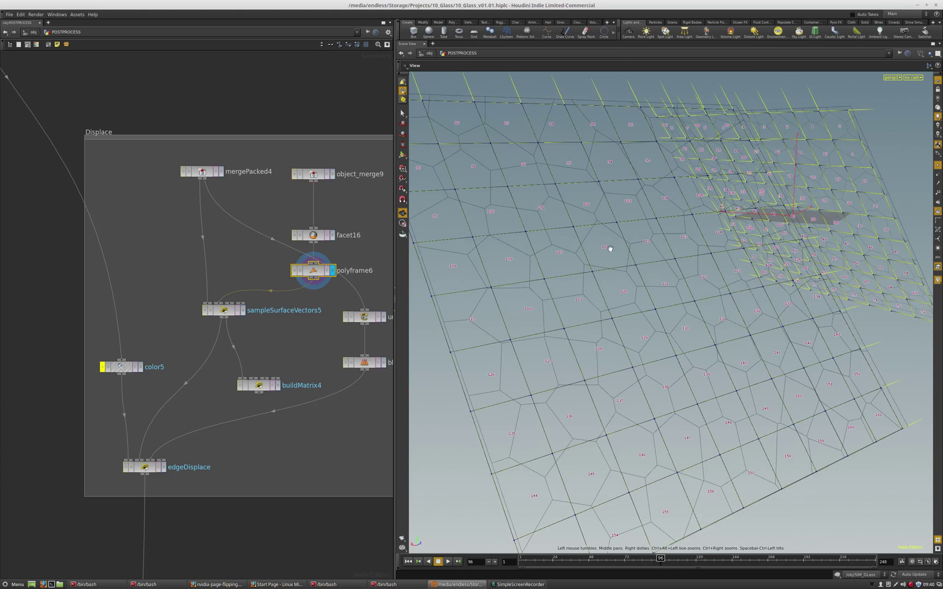
pyautogui.scroll(3, 611, 249)
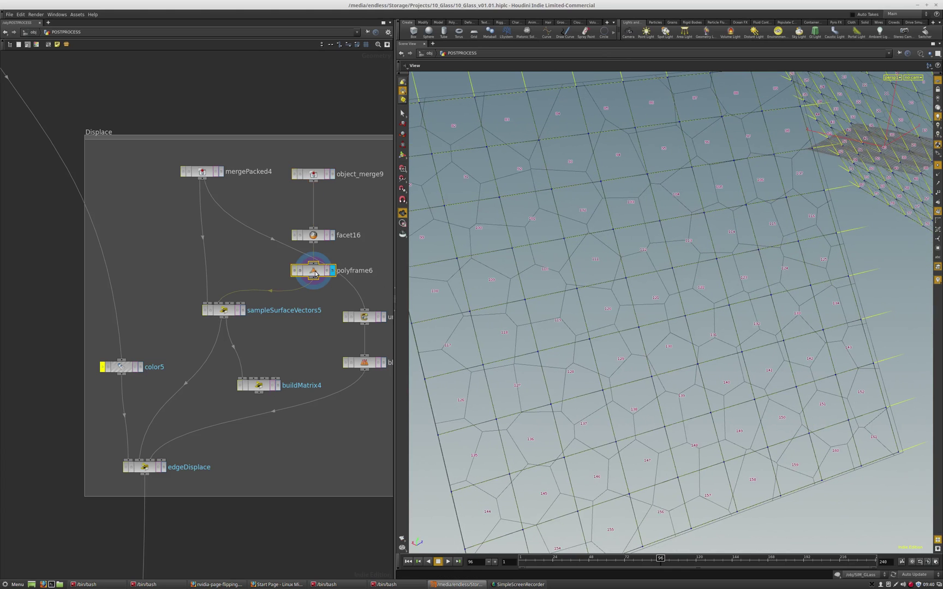
pyautogui.press('p')
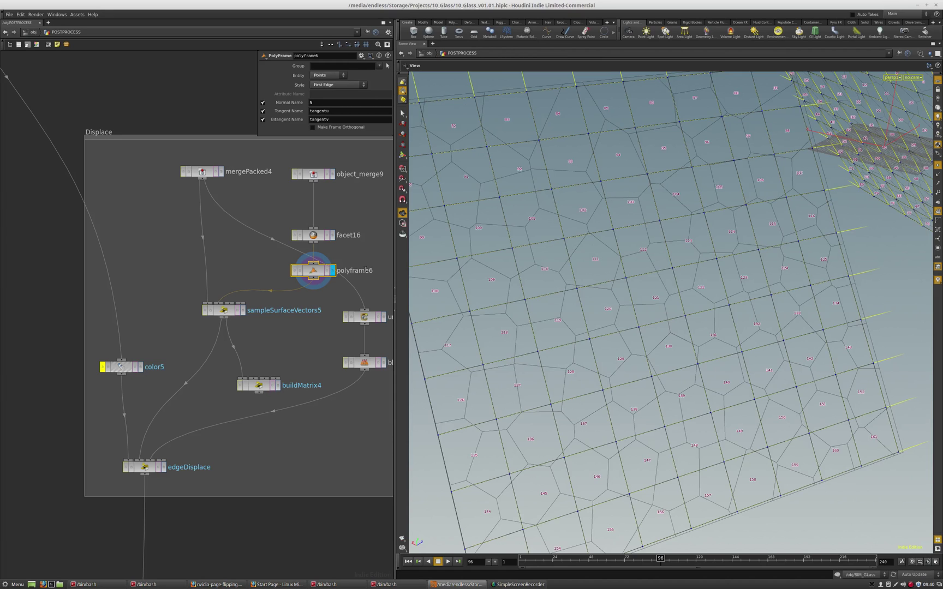
pyautogui.click(243, 310)
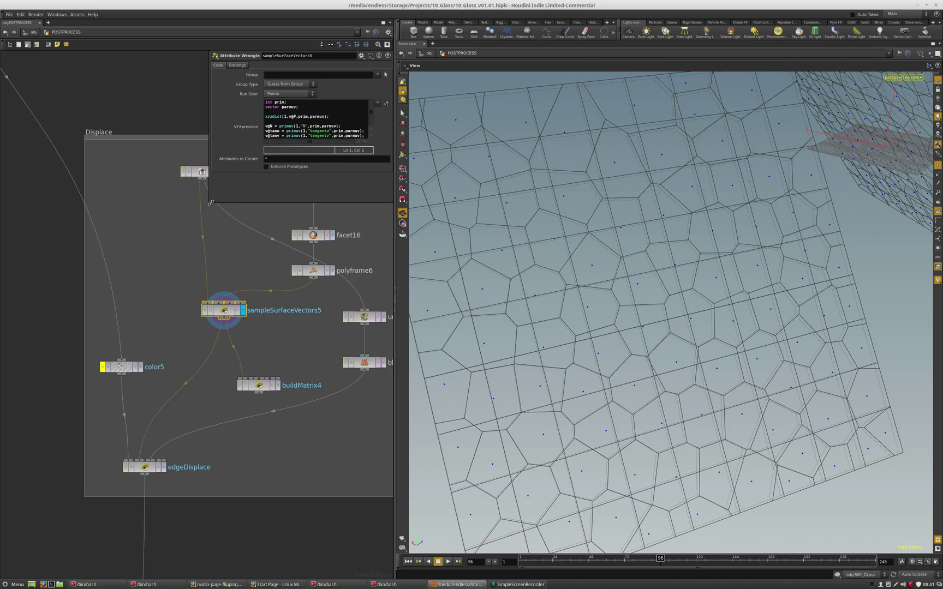
# Read the enlarged wrangle's primuv and xyzdist lines sampling N and tangents, then display edgeDisplace.
pyautogui.moveTo(210, 203); pyautogui.dragTo(193, 216)
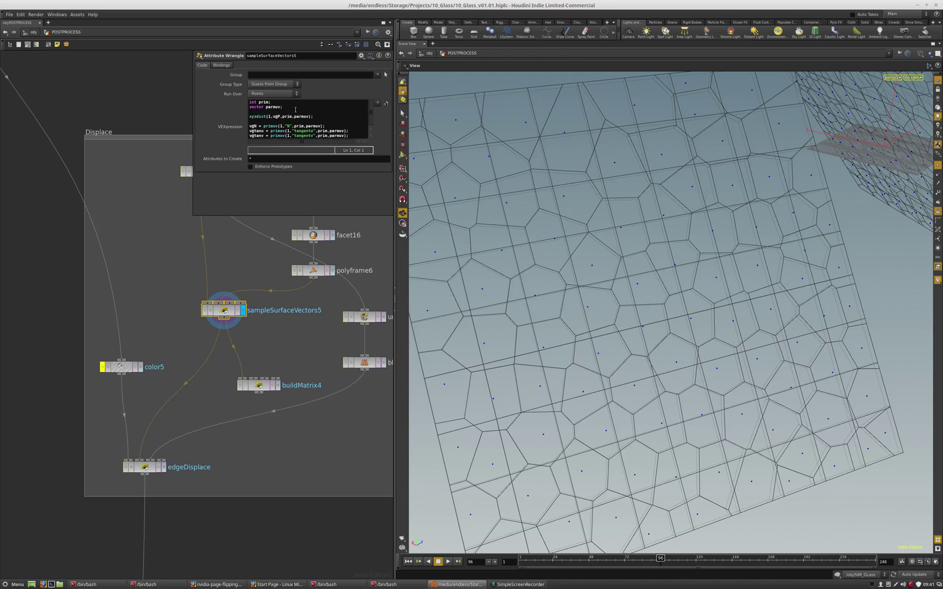
pyautogui.moveTo(322, 119); pyautogui.dragTo(228, 99)
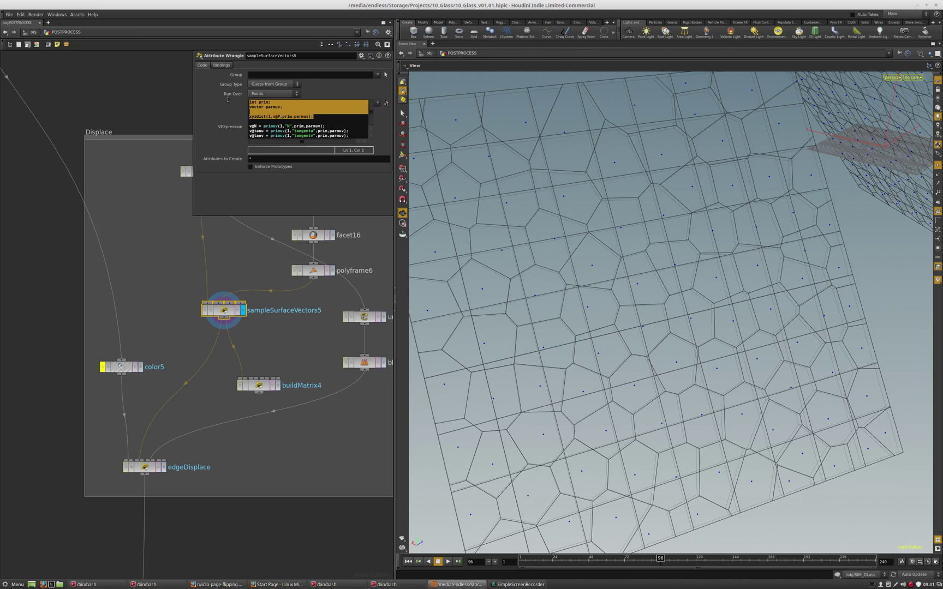
pyautogui.click(316, 117)
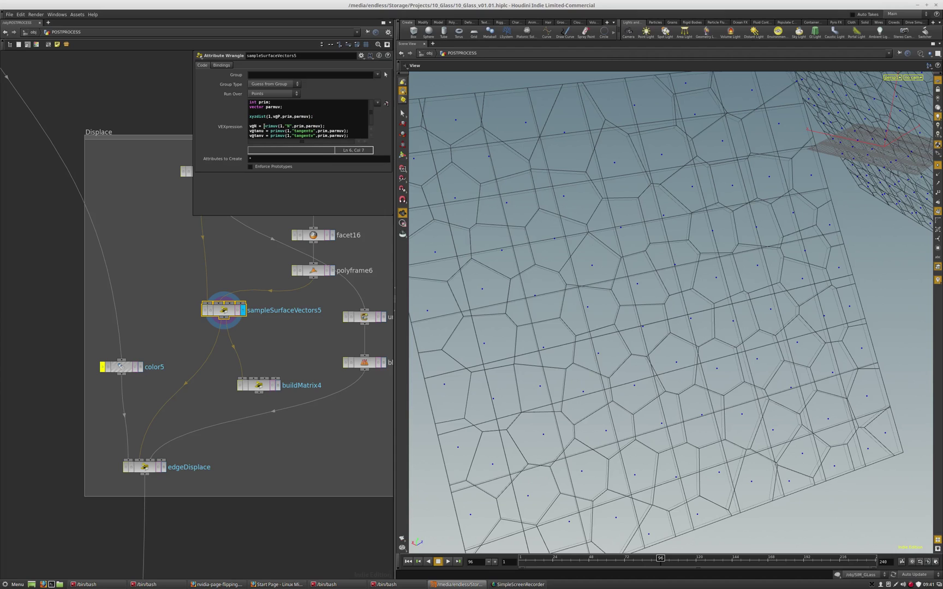
pyautogui.doubleClick(266, 125)
pyautogui.moveTo(282, 116); pyautogui.dragTo(261, 126)
pyautogui.doubleClick(258, 131)
pyautogui.click(279, 131)
pyautogui.click(262, 135)
# Open edgeDisplace's wrangle, hide viewport point numbers, and enlarge the wrangle window.
pyautogui.click(163, 467)
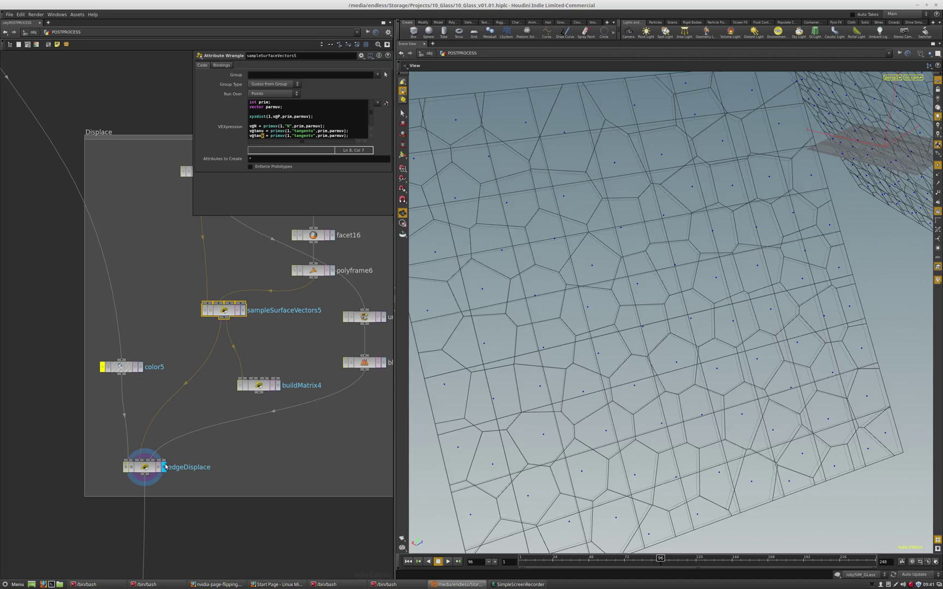
pyautogui.click(149, 467)
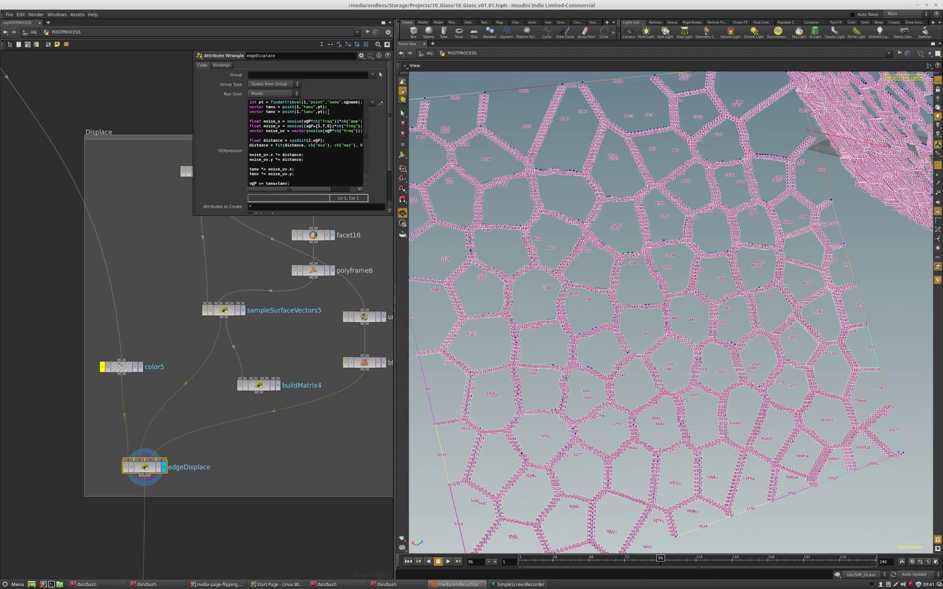
pyautogui.click(340, 102)
pyautogui.click(362, 102)
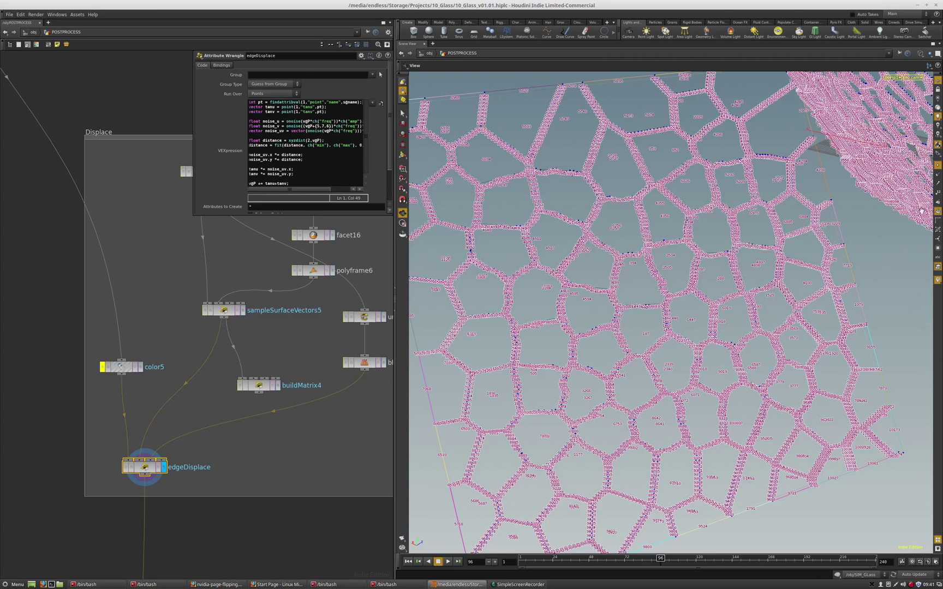
pyautogui.click(937, 212)
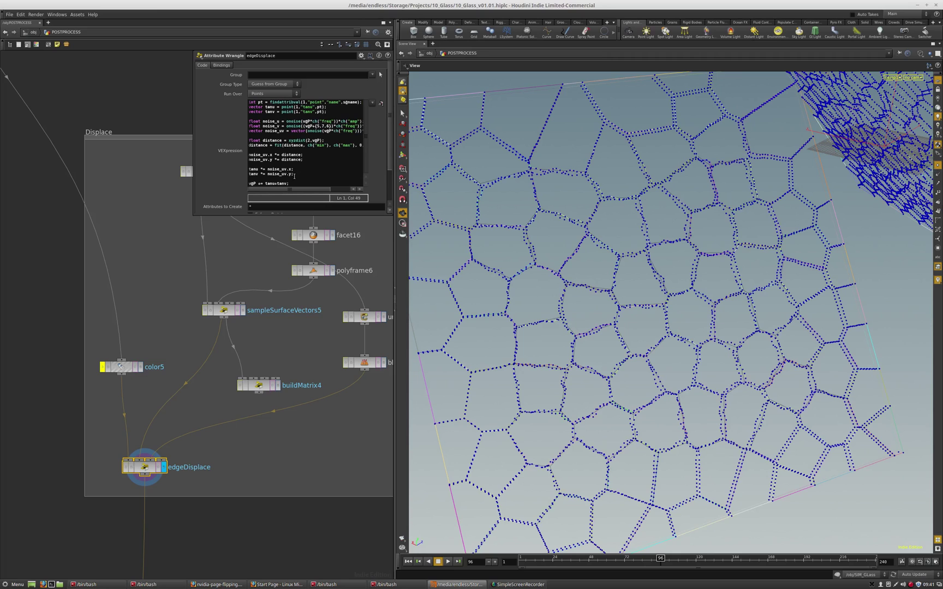
pyautogui.moveTo(194, 216); pyautogui.dragTo(114, 266)
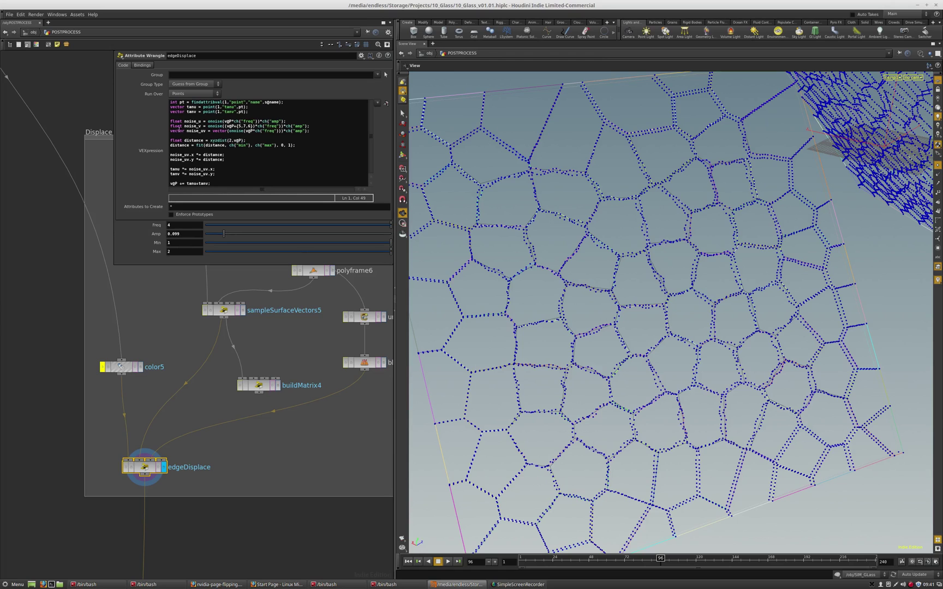
# Prefix the noise_u and noise_v lines with // so only noise_uv stays active.
pyautogui.moveTo(177, 131); pyautogui.dragTo(189, 131)
pyautogui.click(170, 121)
pyautogui.moveTo(184, 131); pyautogui.dragTo(223, 131)
pyautogui.click(170, 121)
pyautogui.write('//')
pyautogui.click(169, 126)
pyautogui.write('//')
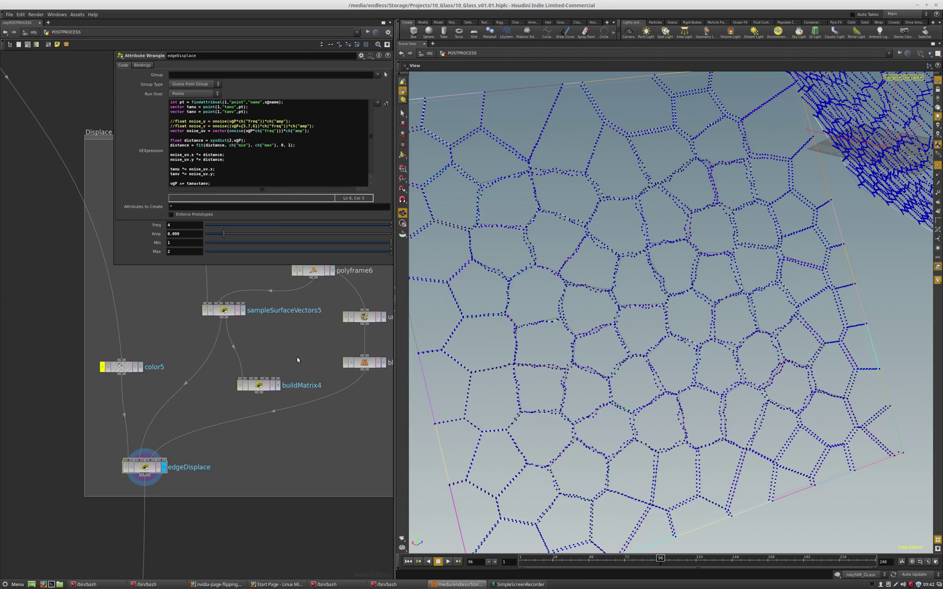
pyautogui.moveTo(297, 356); pyautogui.dragTo(251, 381, button='middle')
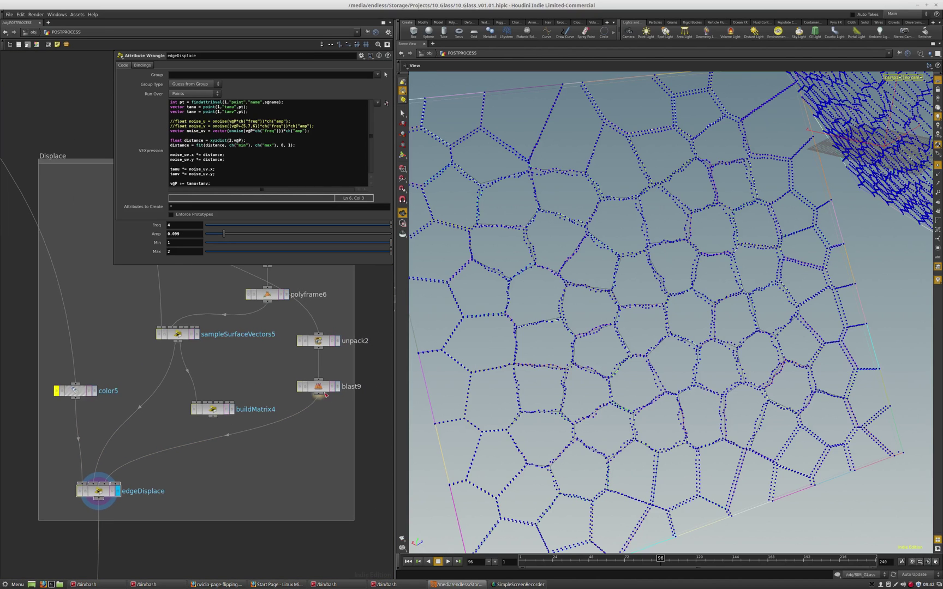
# Display blast9's output, then edgeDisplace's result, tumbling to inspect the shaded cells.
pyautogui.click(337, 386)
pyautogui.click(327, 388)
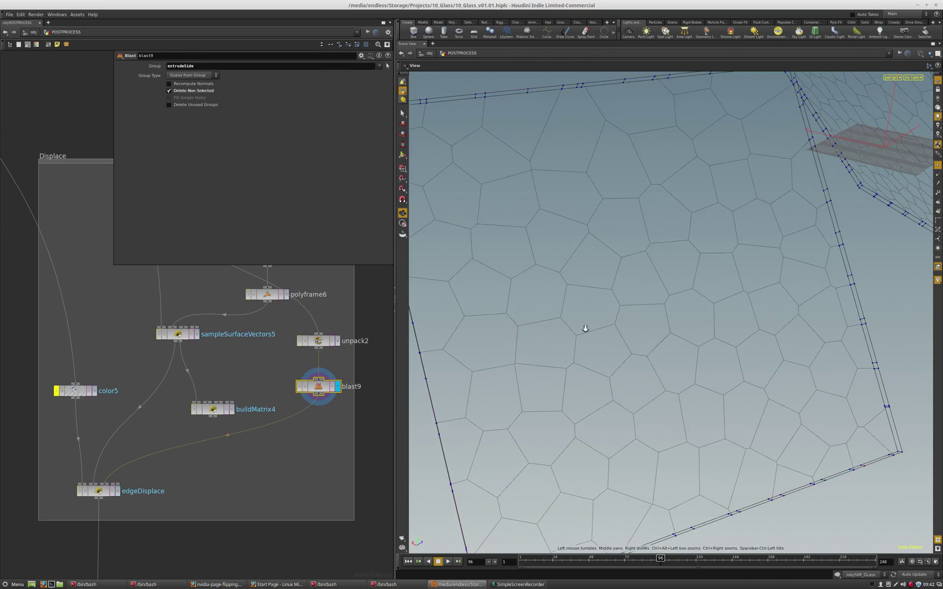
pyautogui.scroll(-4, 585, 329)
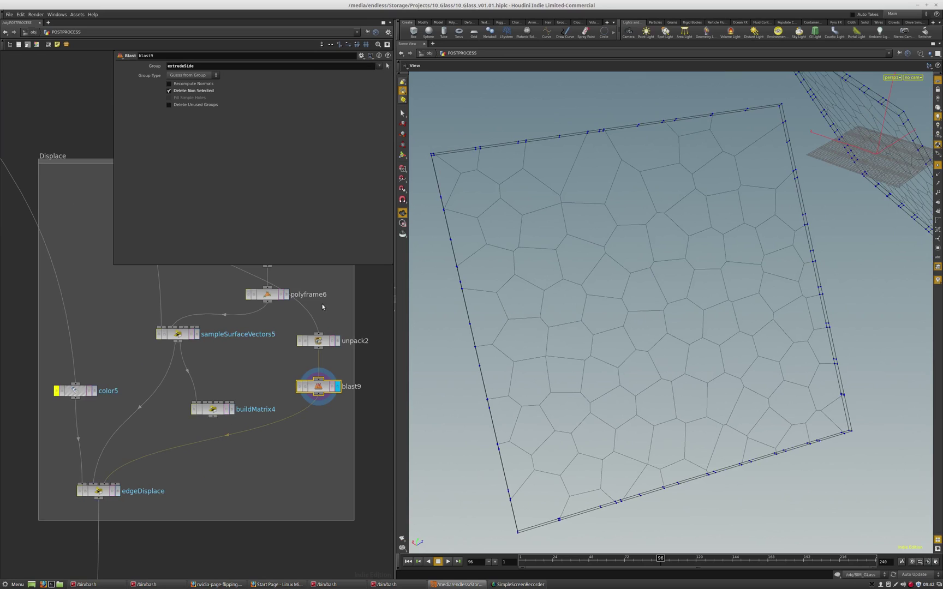
pyautogui.click(117, 491)
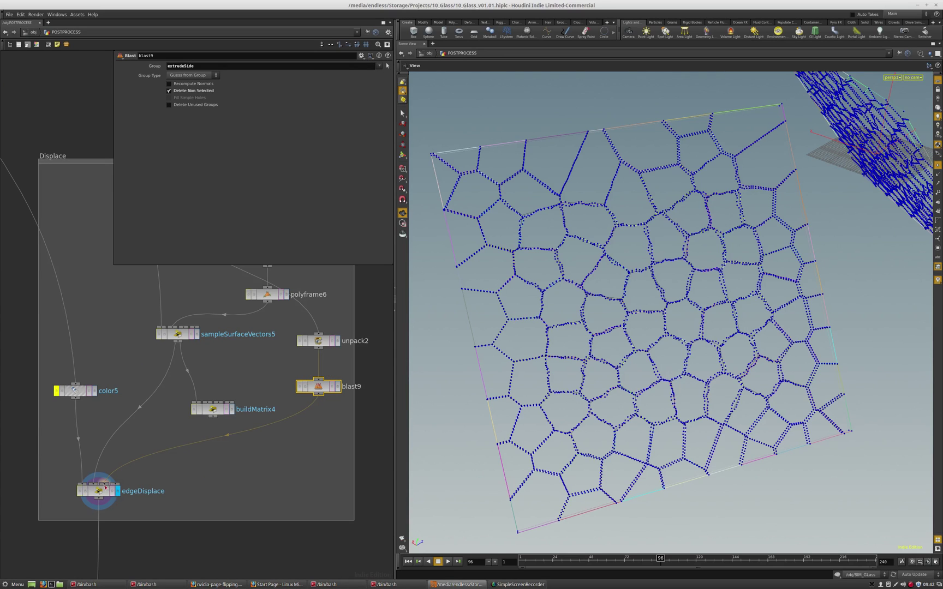
pyautogui.scroll(5, 711, 411)
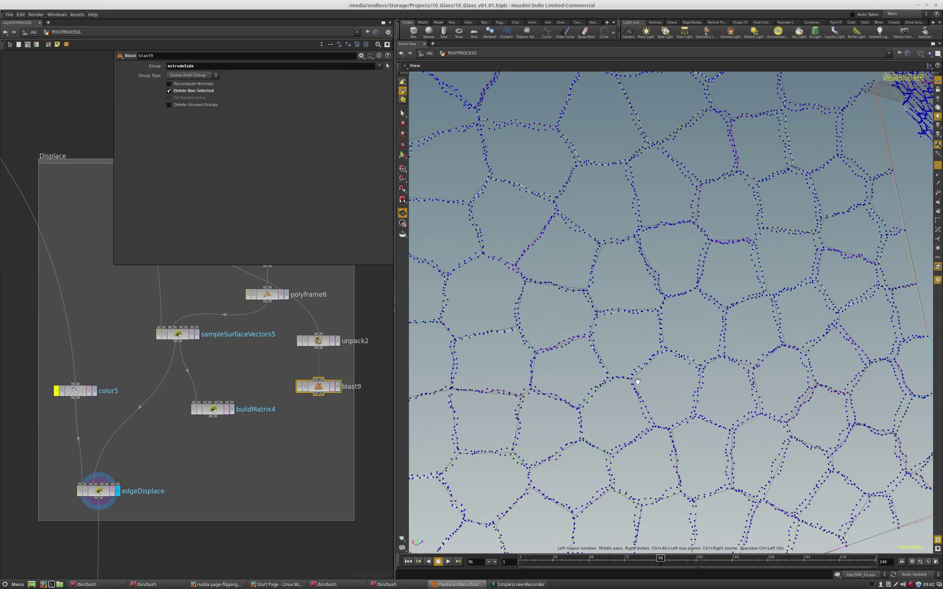
pyautogui.scroll(8, 633, 434)
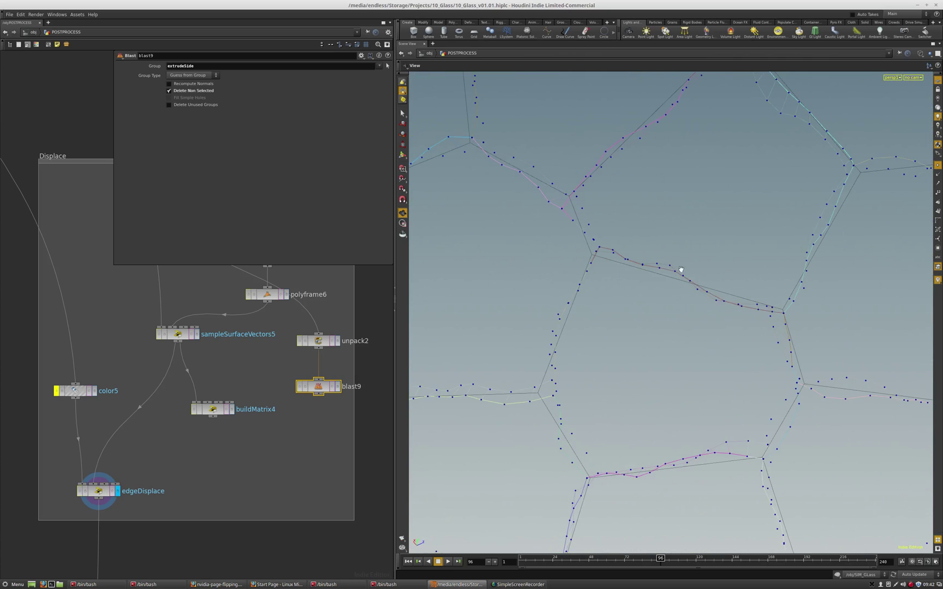
pyautogui.scroll(-3, 638, 372)
pyautogui.moveTo(638, 372); pyautogui.dragTo(583, 371)
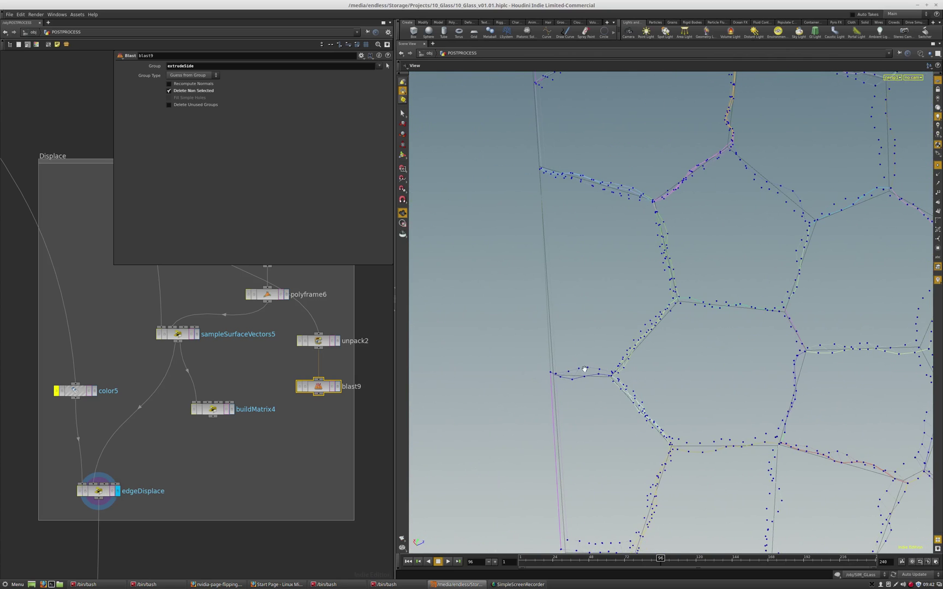
pyautogui.moveTo(667, 371)
pyautogui.mouseDown()
pyautogui.moveTo(669, 383)
pyautogui.moveTo(669, 307)
pyautogui.moveTo(688, 280)
pyautogui.mouseUp()
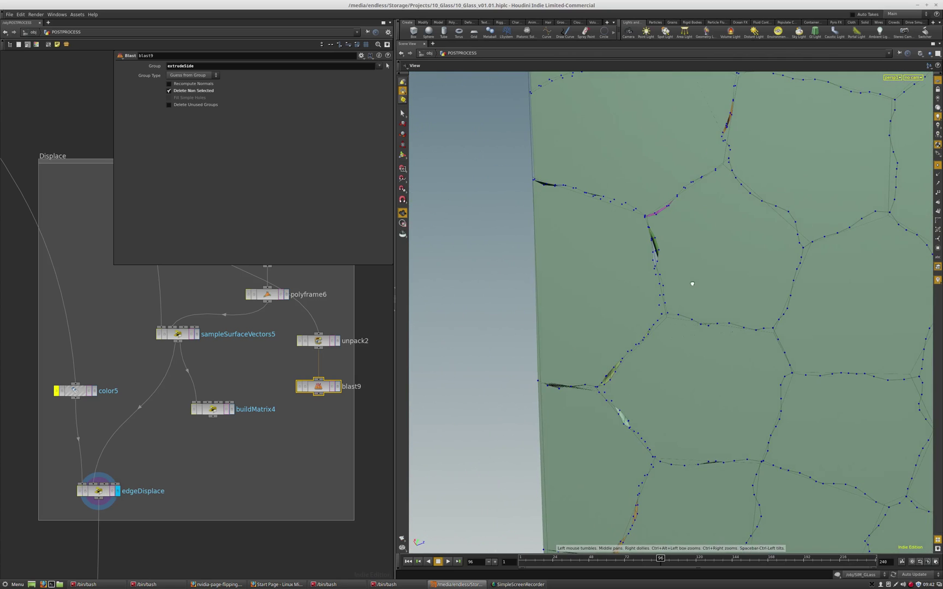
pyautogui.scroll(5, 682, 276)
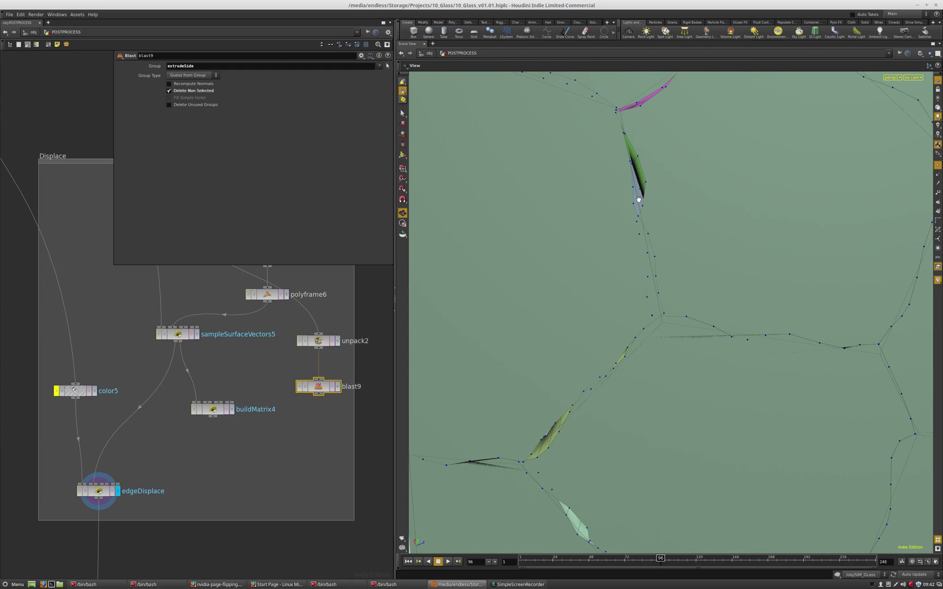
# Wire blast9's output into edgeDisplace's input and select edgeDisplace for editing.
pyautogui.moveTo(554, 440); pyautogui.dragTo(579, 450)
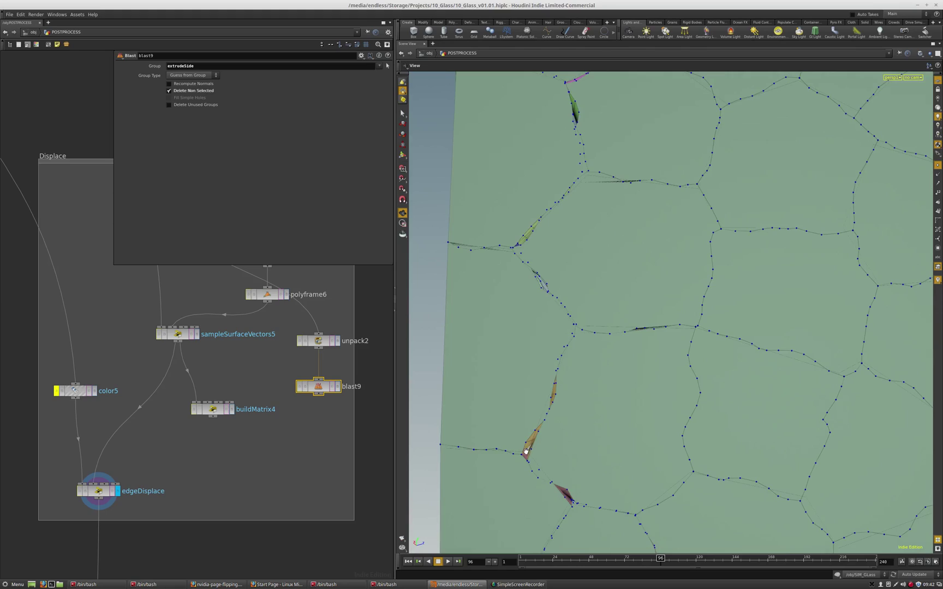
pyautogui.moveTo(598, 405); pyautogui.dragTo(538, 452)
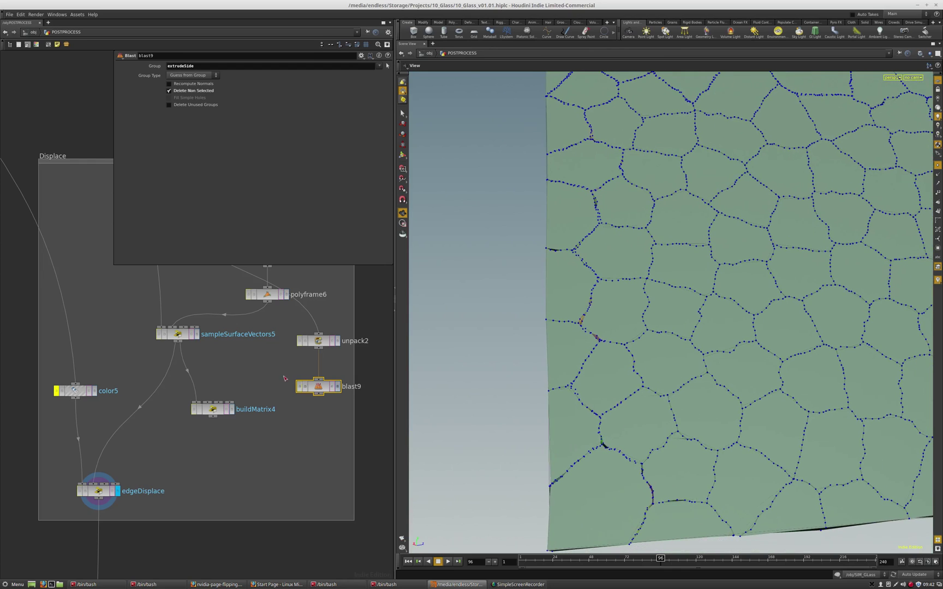
pyautogui.moveTo(318, 393); pyautogui.dragTo(105, 484)
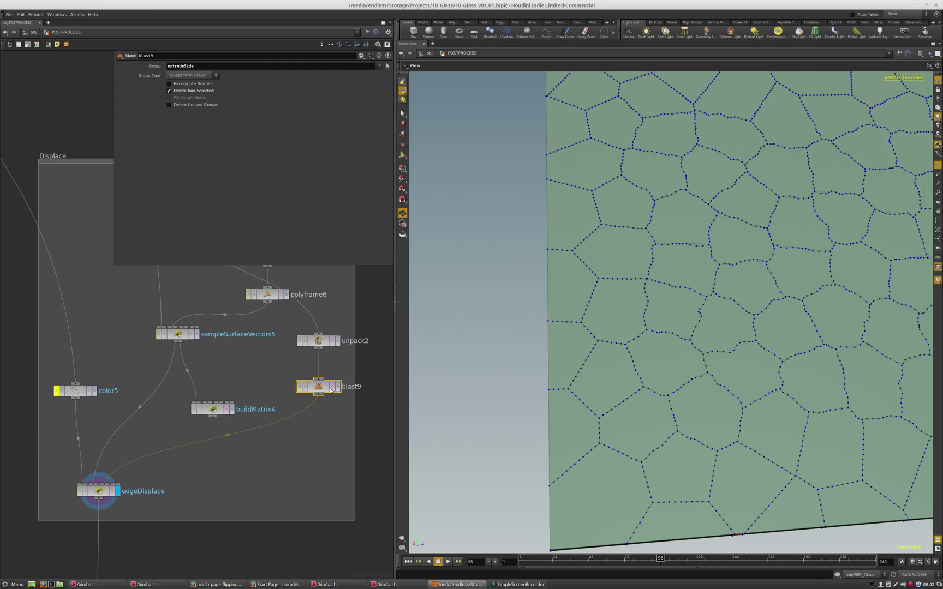
pyautogui.click(108, 485)
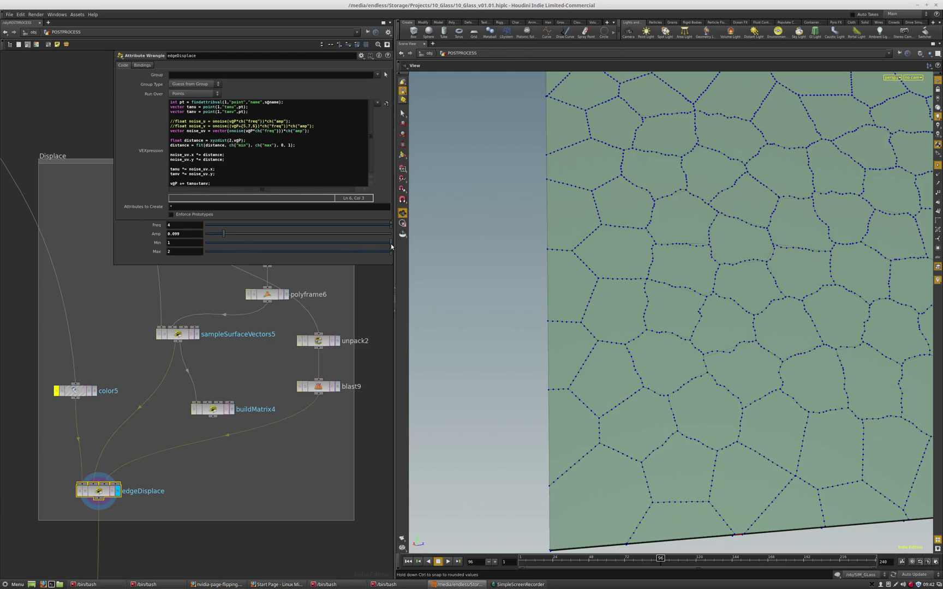
# Set Min to .5, try .2 and undo it, then select v@P in onoise().
pyautogui.doubleClick(169, 243)
pyautogui.write('.5')
pyautogui.press('Return')
pyautogui.doubleClick(172, 242)
pyautogui.write('.2')
pyautogui.press('Return')
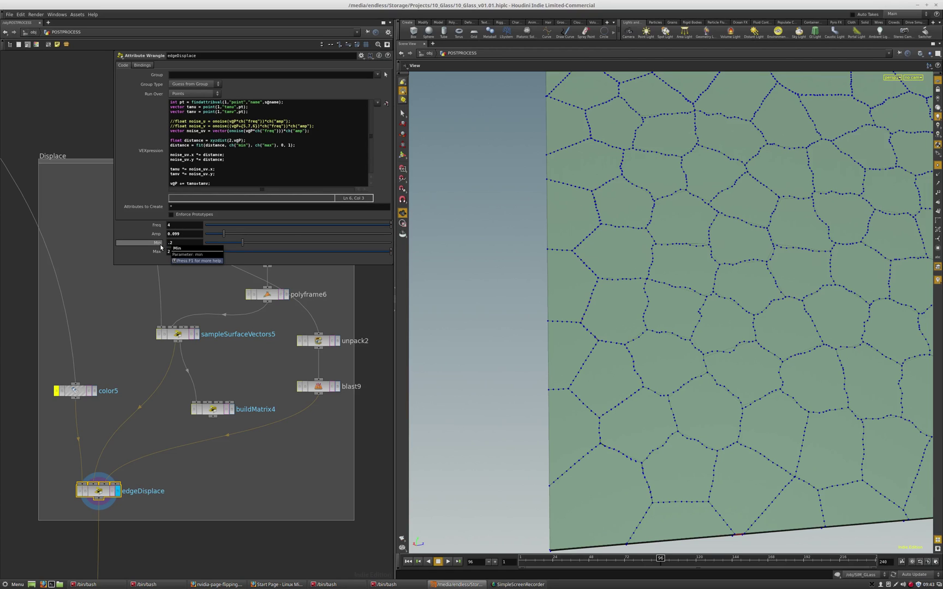
pyautogui.hotkey('ctrl', 'z')
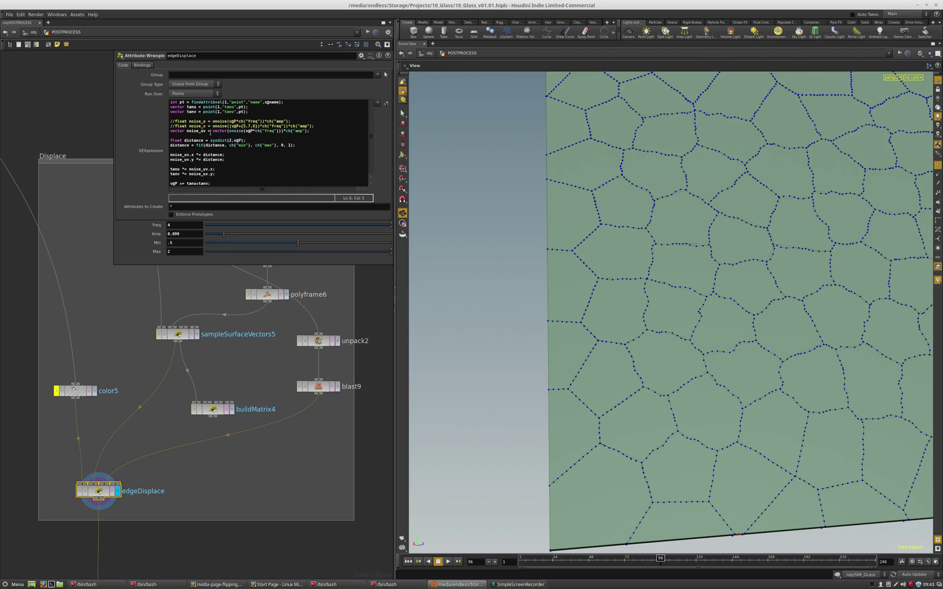
pyautogui.doubleClick(251, 132)
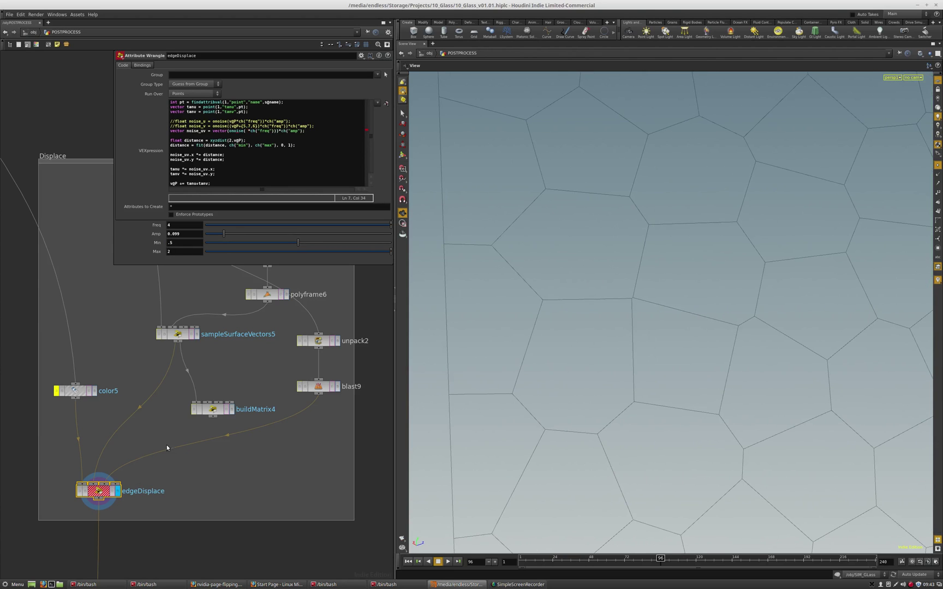
# Type v@P back into the onoise call on line 7 and apply the code.
pyautogui.click(225, 171)
pyautogui.click(248, 131)
pyautogui.write('v@P')
pyautogui.click(87, 113)
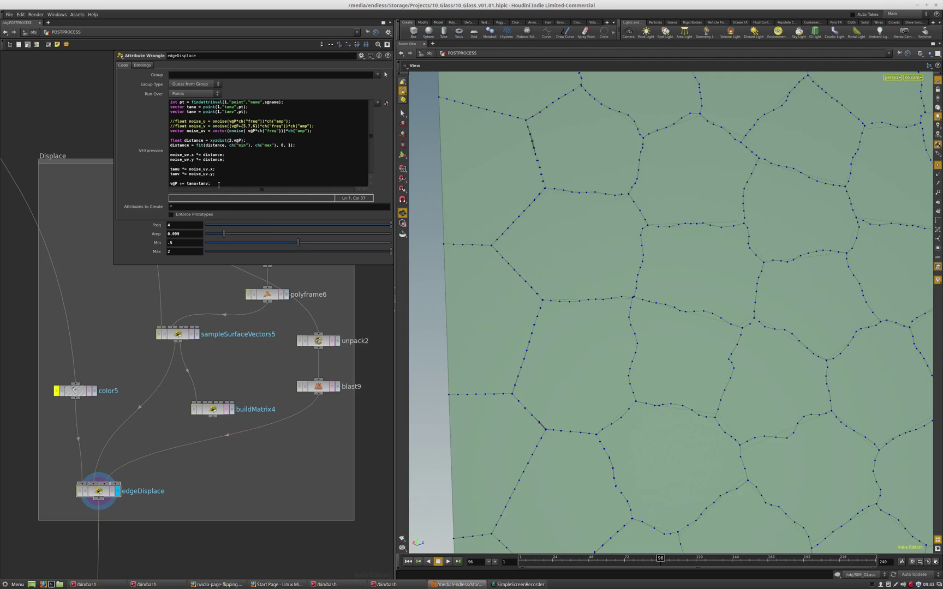
# Raise Amp to 0.119 and frame the plane to view the wobbly cell edges.
pyautogui.click(219, 184)
pyautogui.moveTo(224, 233)
pyautogui.mouseDown()
pyautogui.moveTo(262, 237)
pyautogui.moveTo(218, 236)
pyautogui.moveTo(234, 239)
pyautogui.moveTo(220, 238)
pyautogui.moveTo(227, 243)
pyautogui.mouseUp()
pyautogui.moveTo(693, 341); pyautogui.dragTo(645, 377)
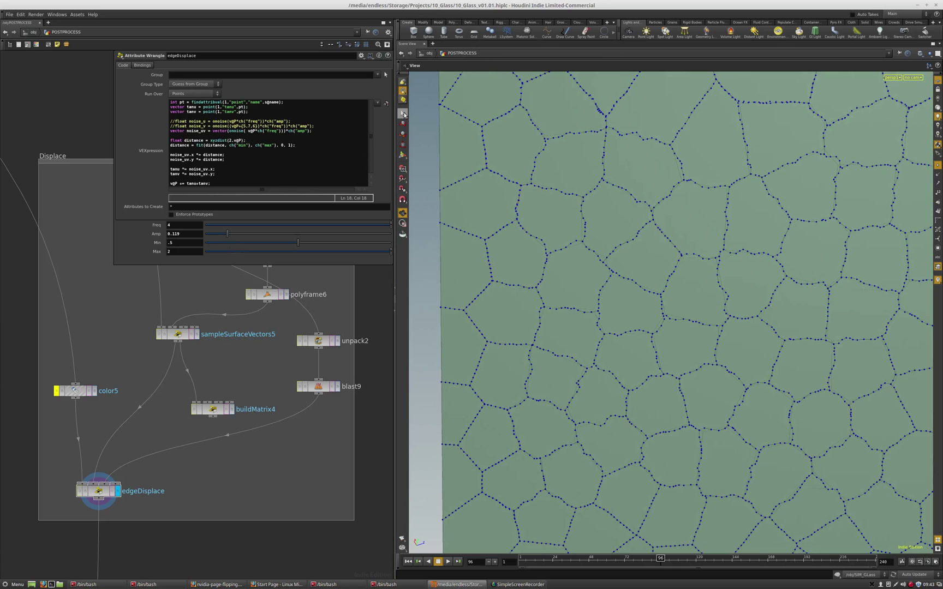
pyautogui.press('h')
pyautogui.moveTo(622, 382); pyautogui.dragTo(569, 326)
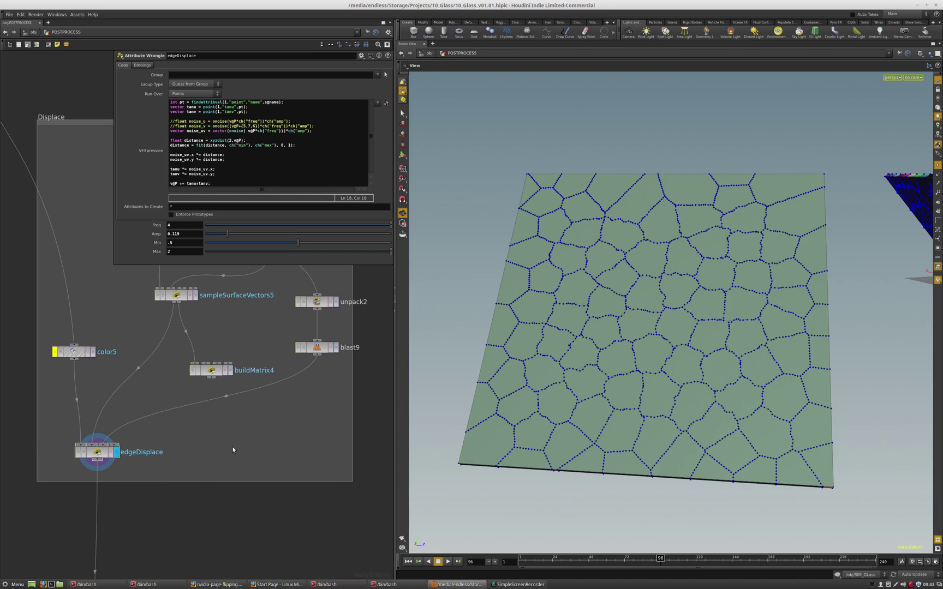
# Zoom out and pan the network editor down to the Rettransform network box.
pyautogui.scroll(-4, 234, 479)
pyautogui.moveTo(216, 479); pyautogui.dragTo(203, 383, button='middle')
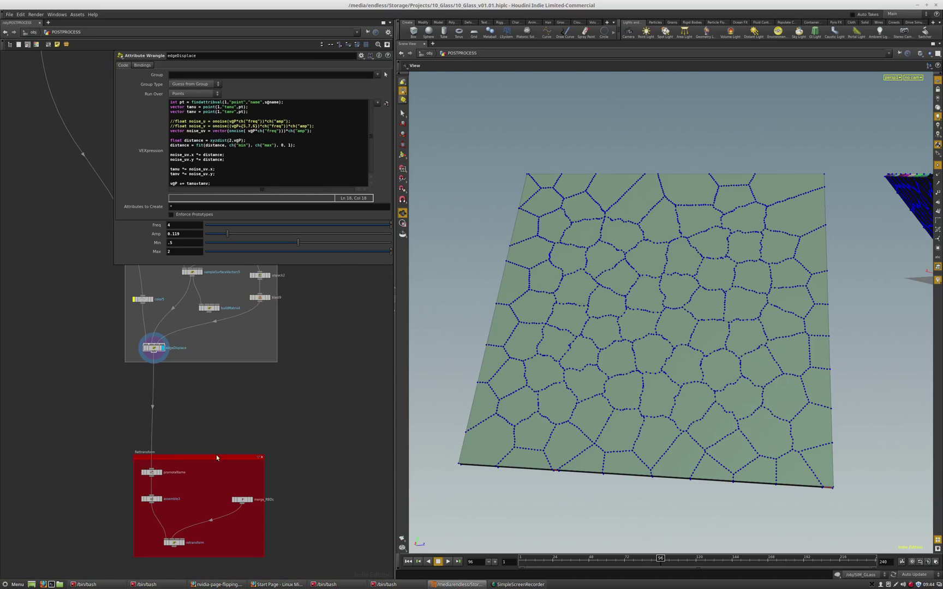